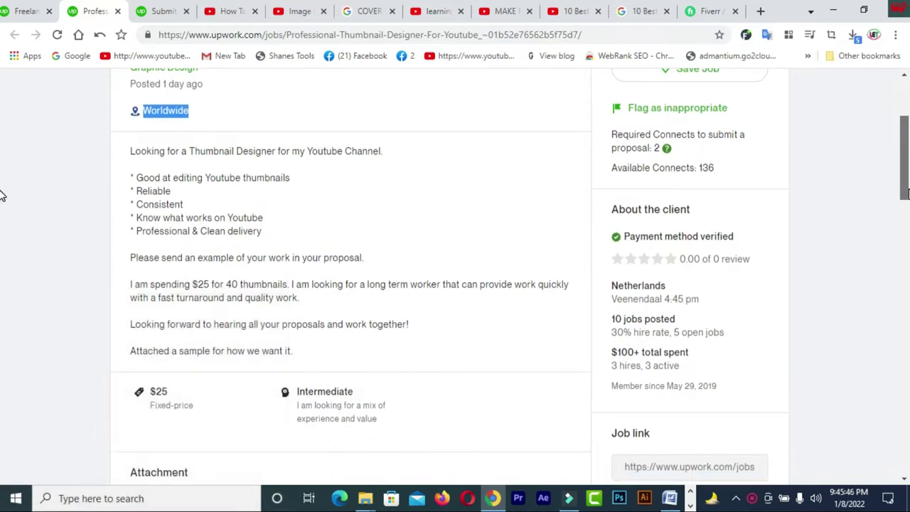
Step: Examine the job posting's client payment verification, designer requirements, budget and requested experience level
drag(734, 238, 709, 237)
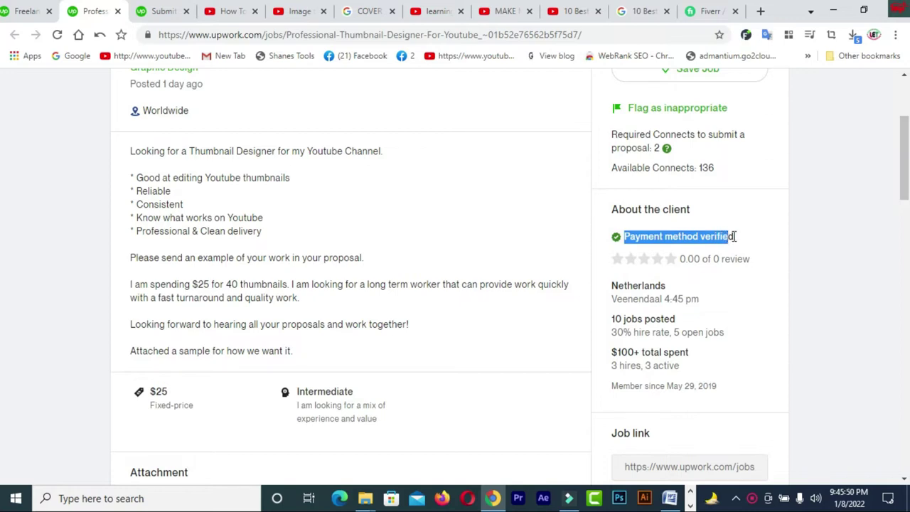
click(735, 239)
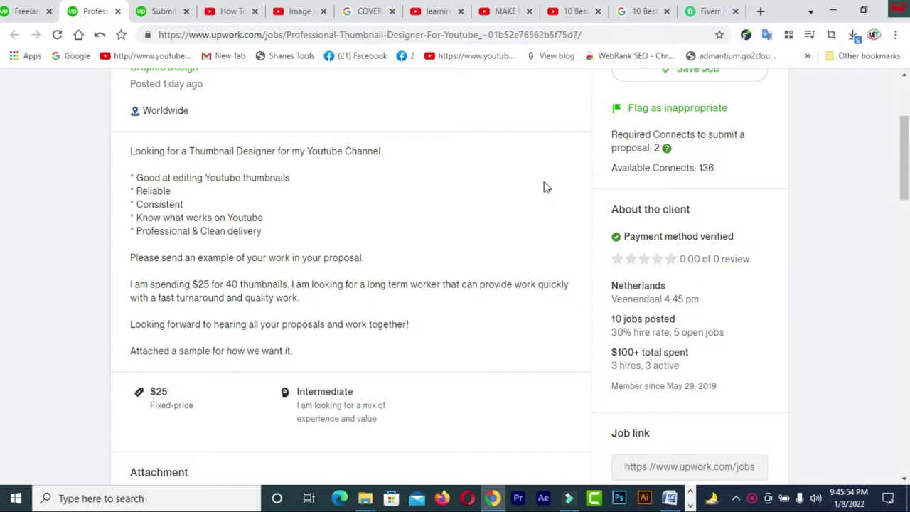
drag(140, 182, 301, 187)
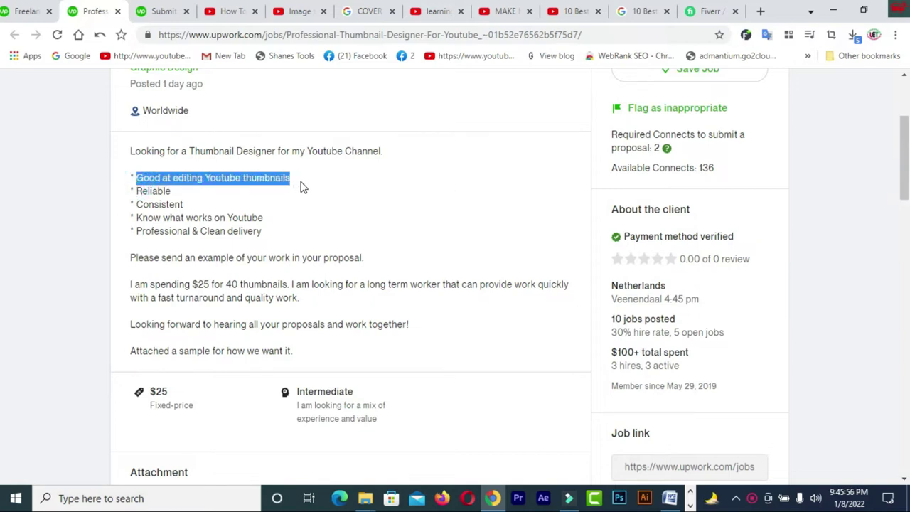
drag(139, 191, 188, 193)
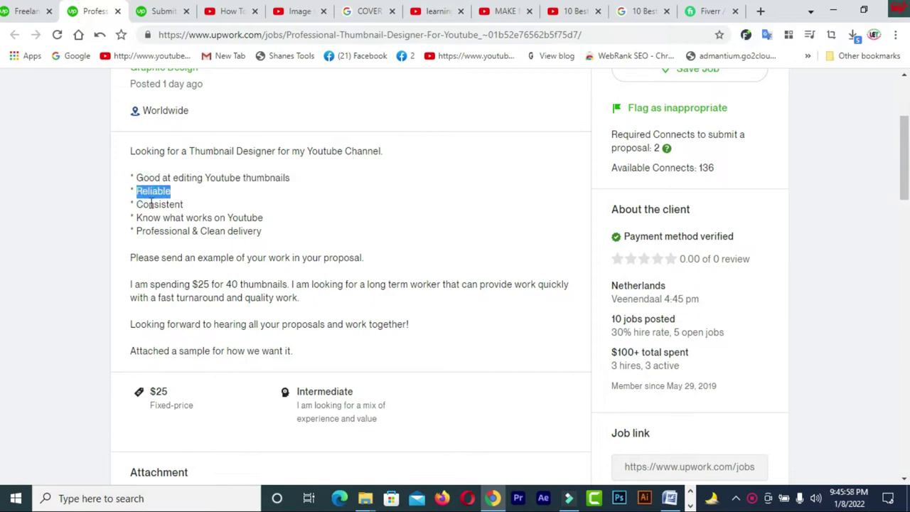
drag(135, 204, 274, 233)
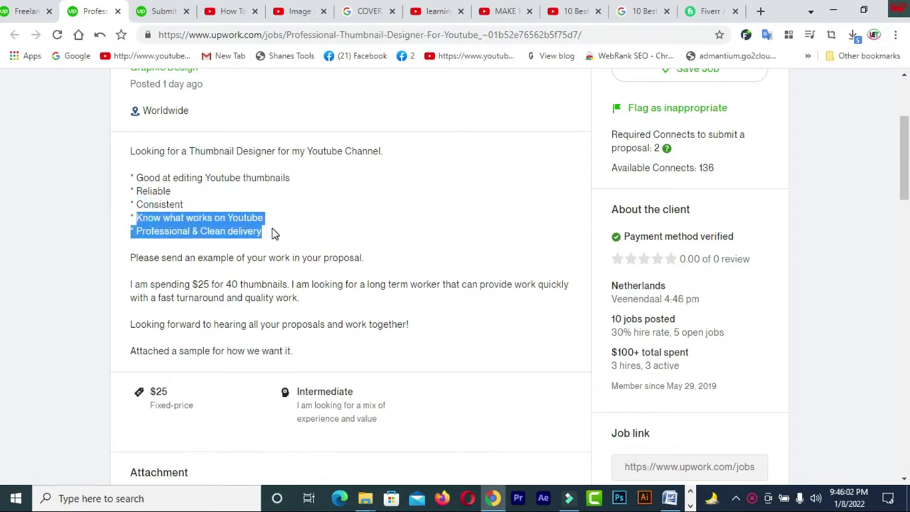
click(332, 226)
drag(193, 284, 275, 284)
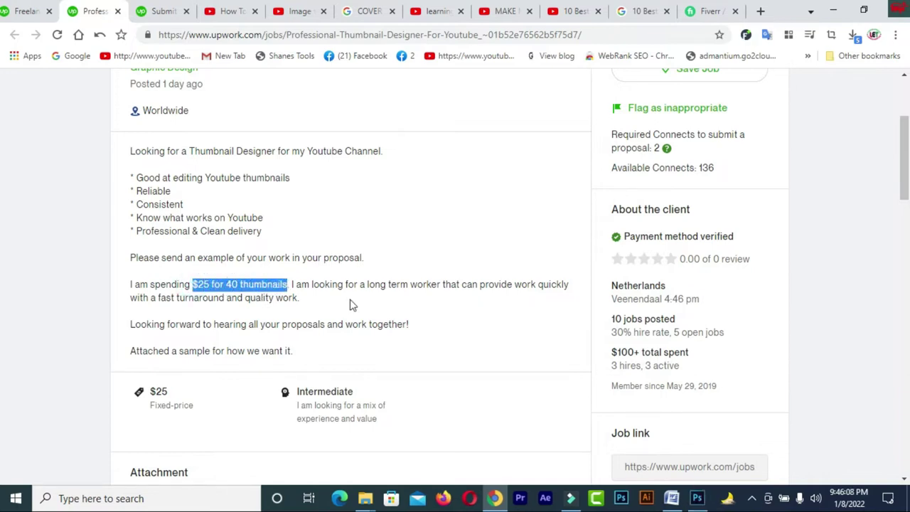
scroll(905, 177, down, 1)
scroll(906, 184, down, 2)
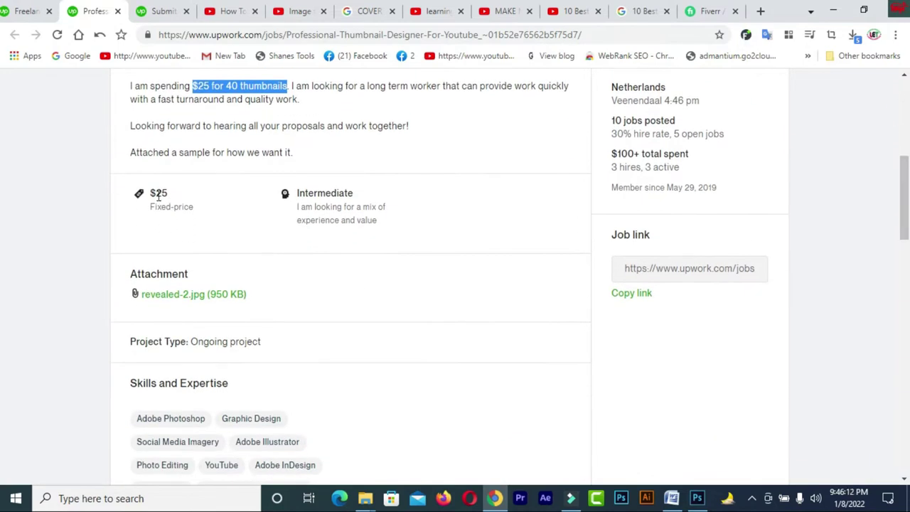
double_click(160, 195)
drag(298, 211, 395, 226)
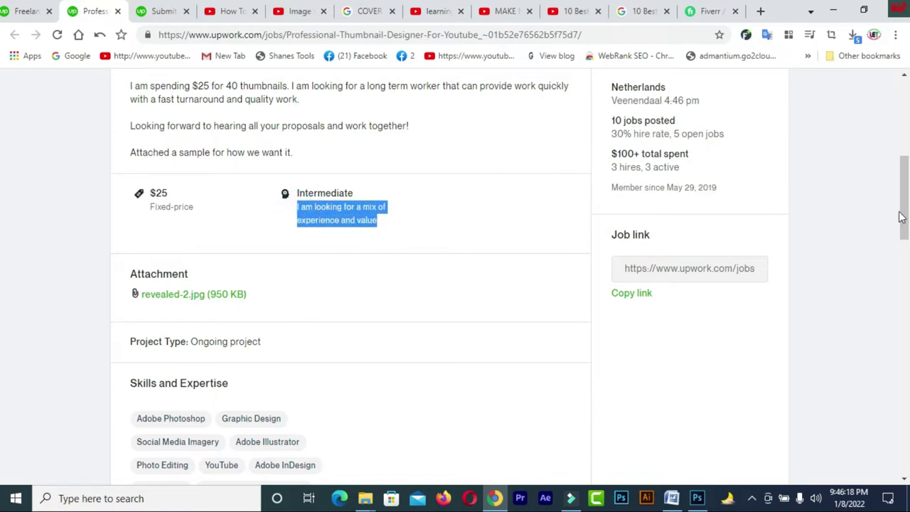
Step: View the attached sample thumbnail revealed-2.jpg, return to the job posting and check its number of proposals
scroll(892, 218, down, 2)
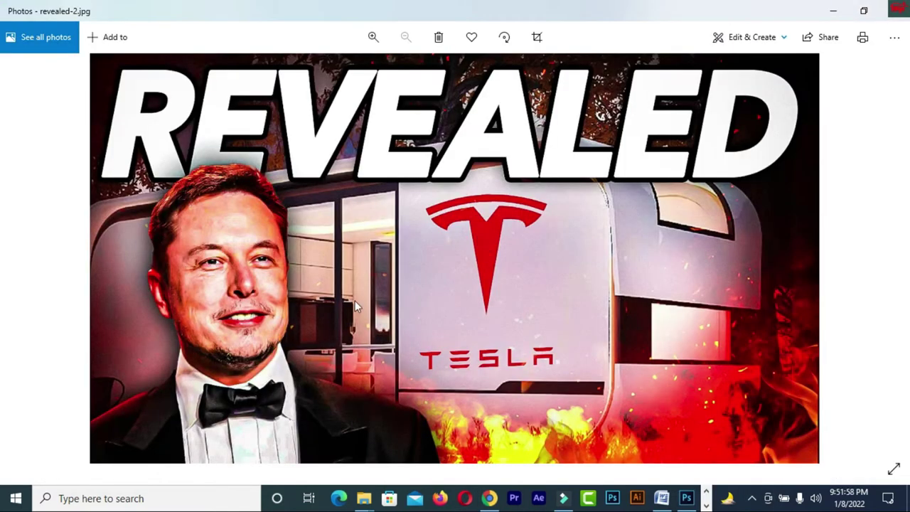
click(833, 12)
click(500, 501)
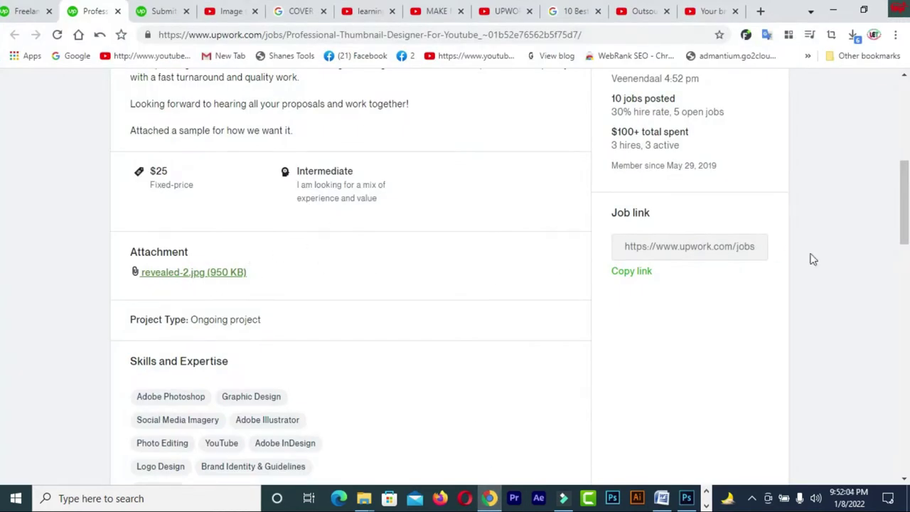
drag(901, 246, 904, 317)
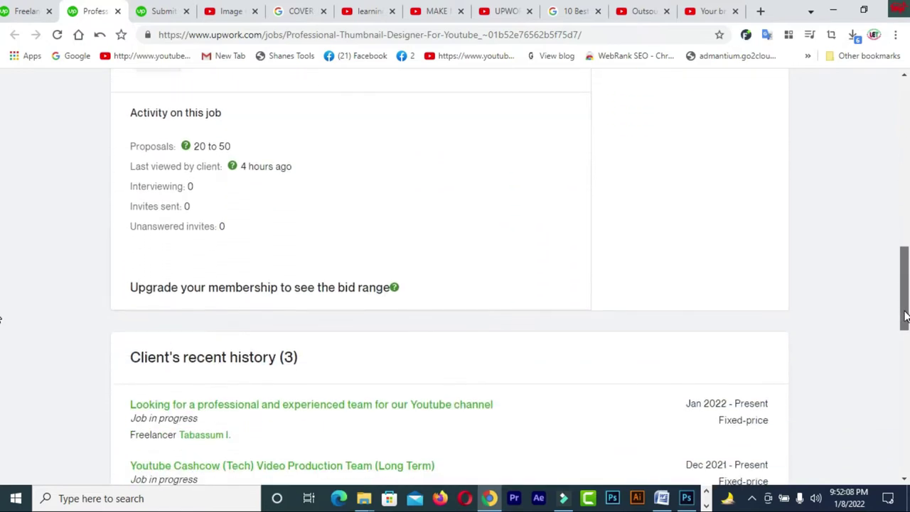
drag(236, 148, 194, 147)
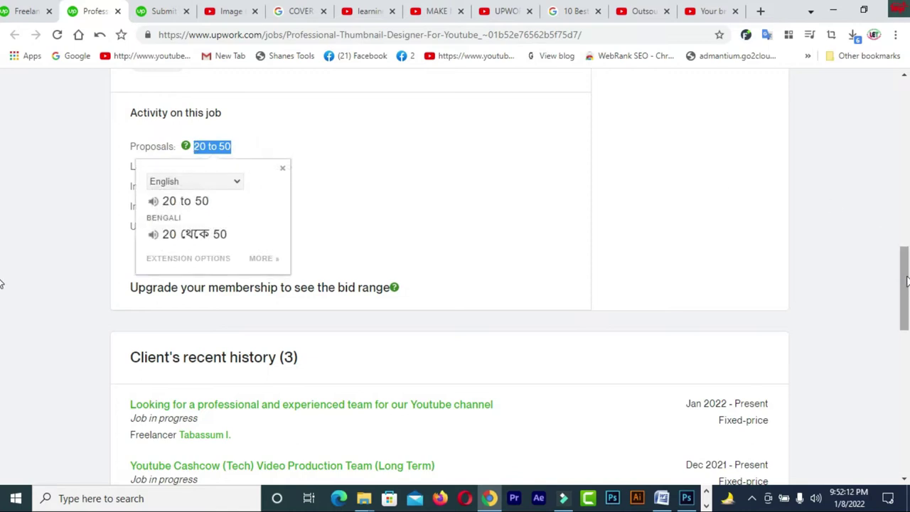
Step: Open the proposal form for the Professional Thumbnail Designer For Youtube job
drag(902, 275, 904, 107)
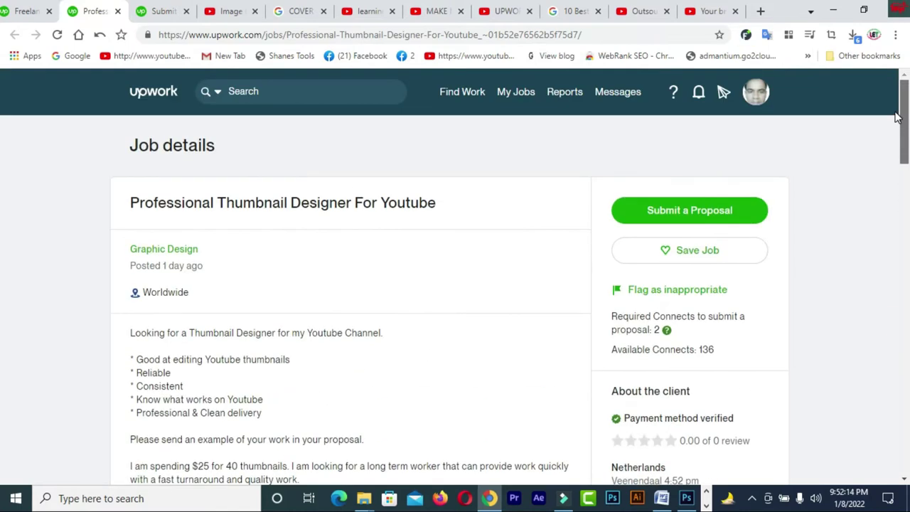
right_click(713, 218)
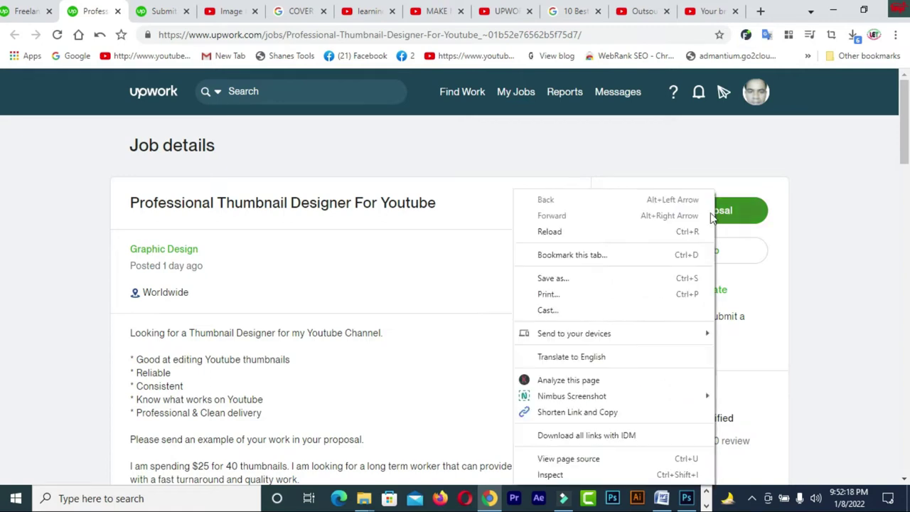
click(730, 208)
click(731, 208)
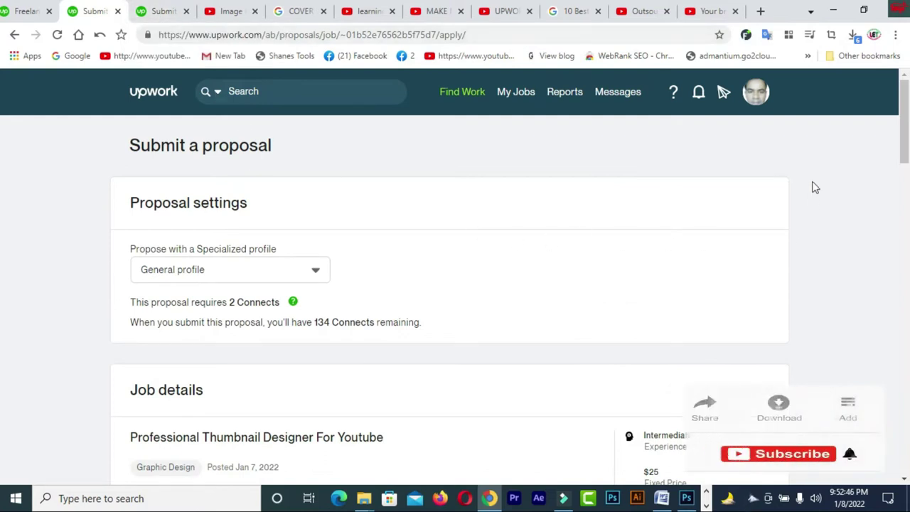
Step: Choose General profile as the profile for the proposal
drag(903, 140, 903, 169)
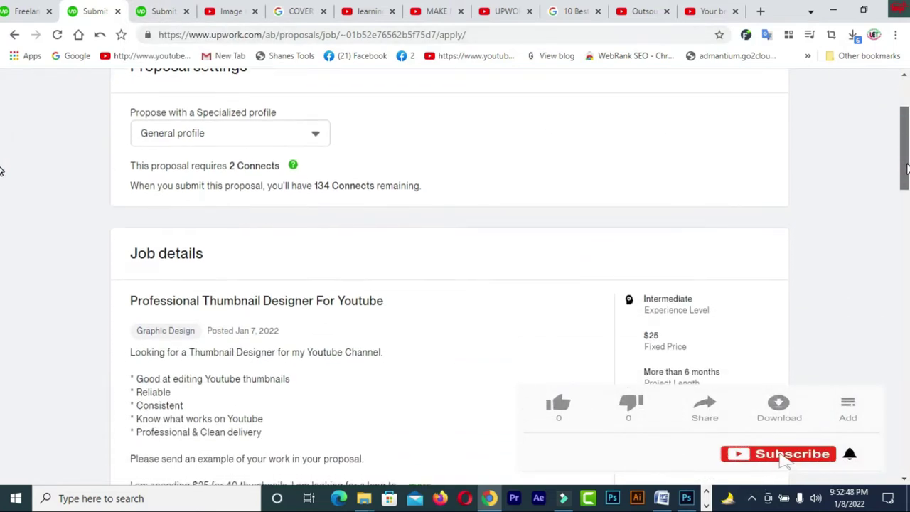
click(313, 139)
click(315, 139)
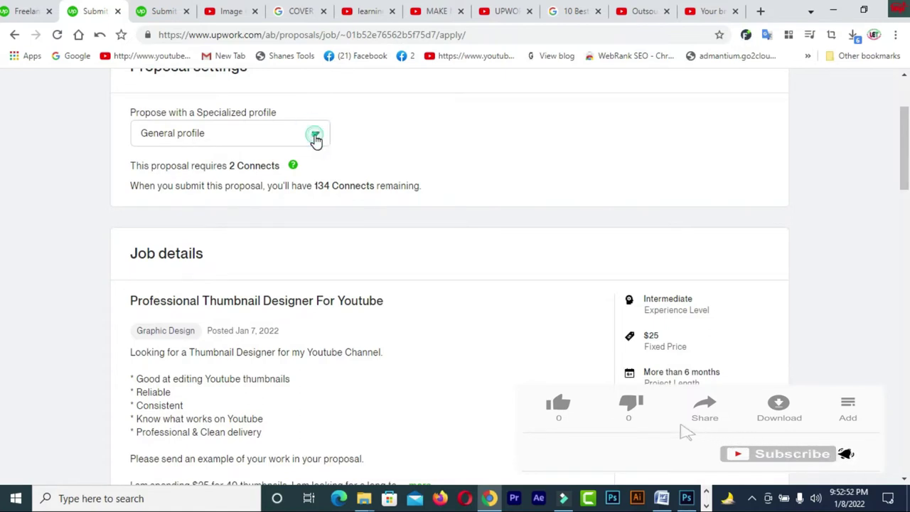
click(316, 139)
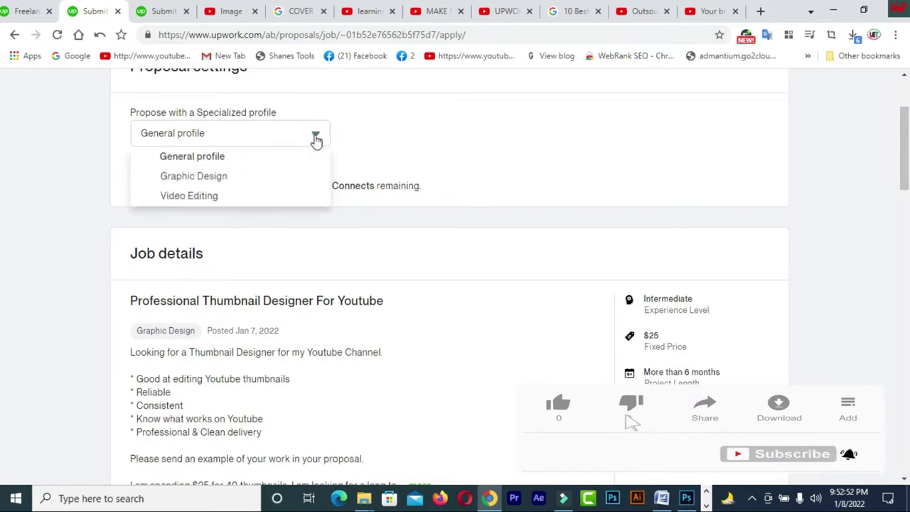
click(197, 157)
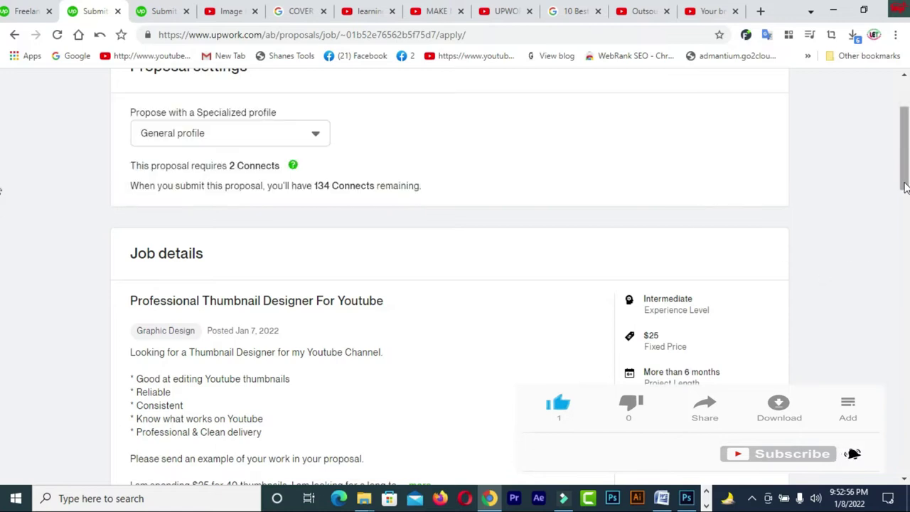
Step: Check the client's budget and describe the first payment milestone as "1st milestone"
drag(906, 184, 904, 297)
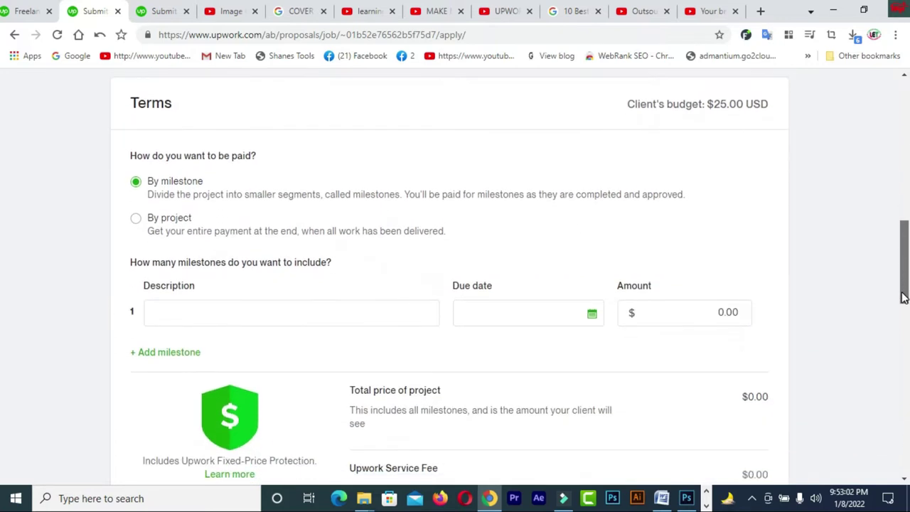
drag(716, 106, 725, 105)
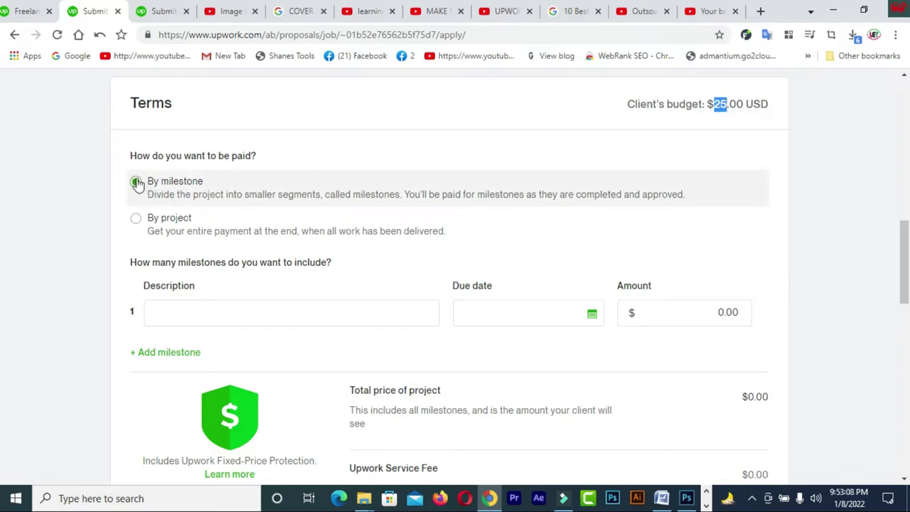
click(197, 315)
click(147, 260)
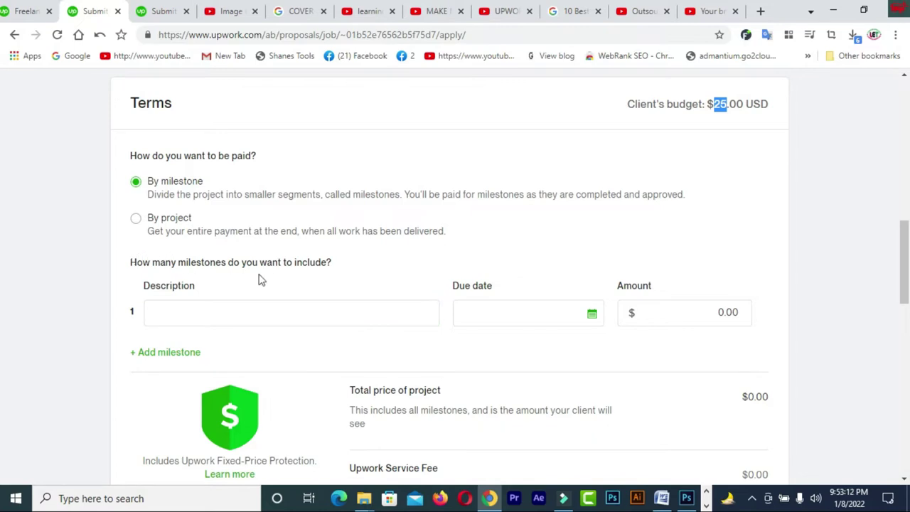
click(241, 307)
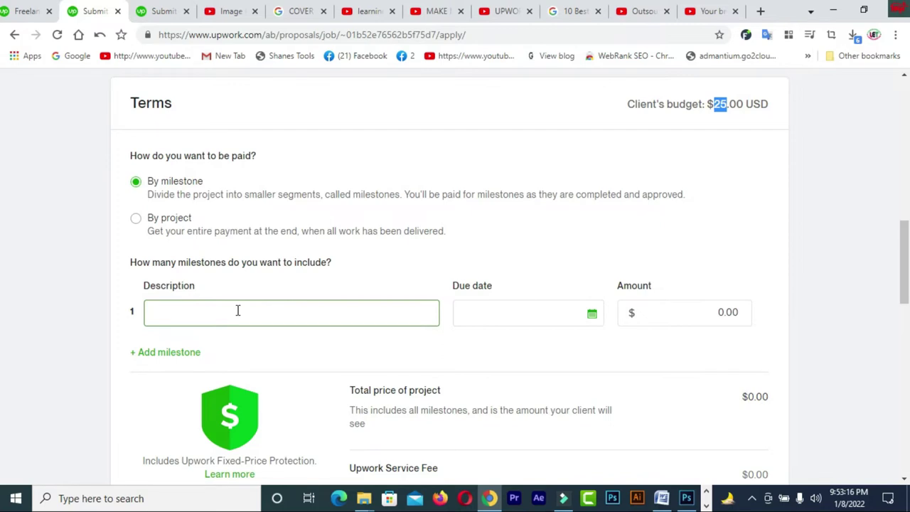
click(517, 316)
click(317, 313)
click(317, 313)
text(1st milestone)
click(492, 318)
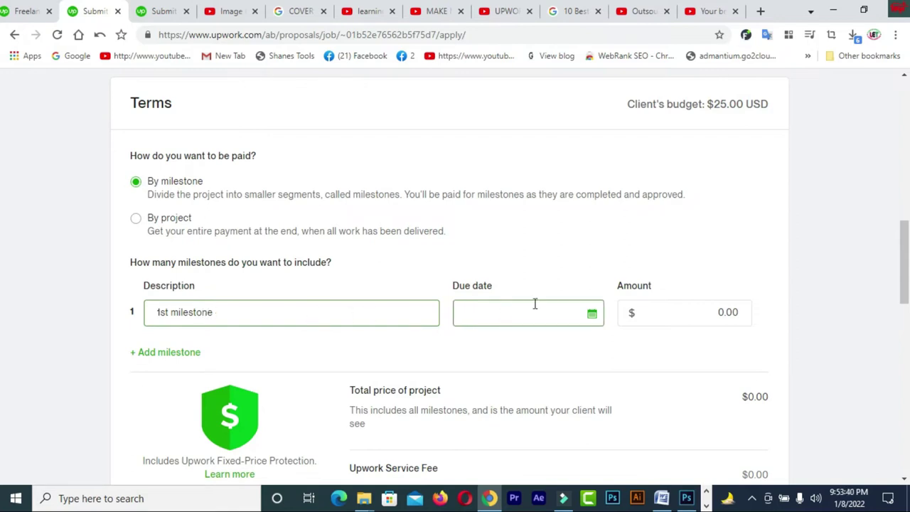
click(593, 315)
click(593, 315)
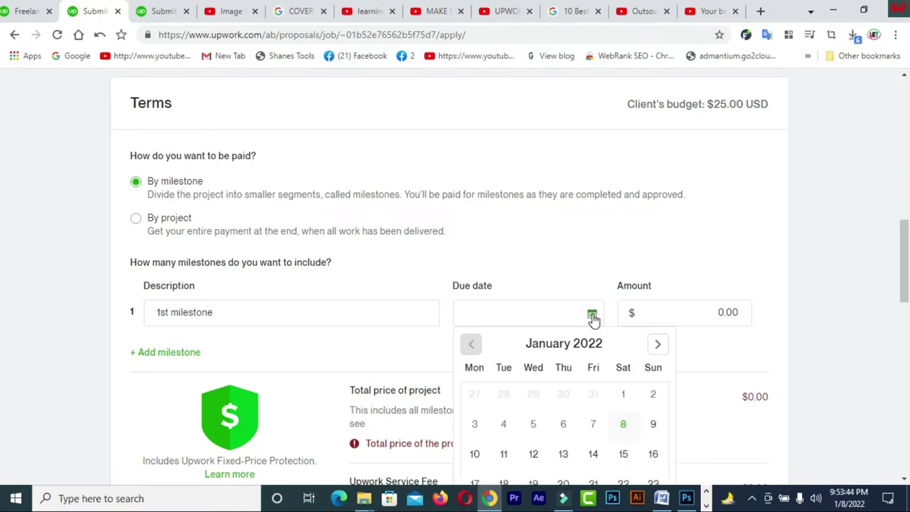
click(870, 251)
Step: Set the project duration to Less than 1 month
drag(903, 263, 900, 344)
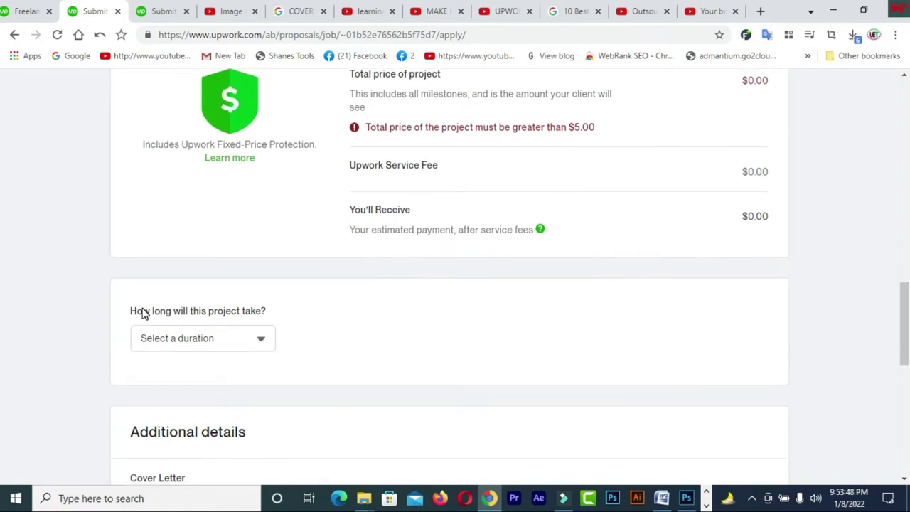
click(260, 340)
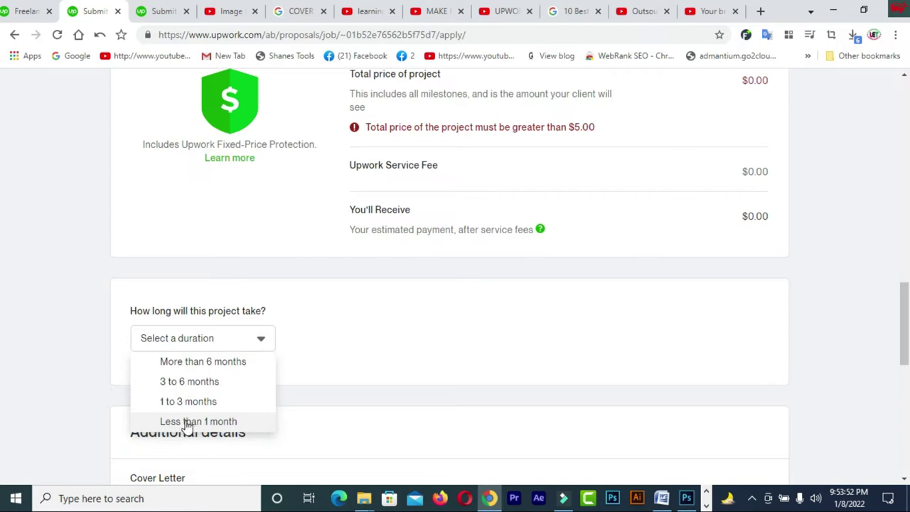
click(211, 423)
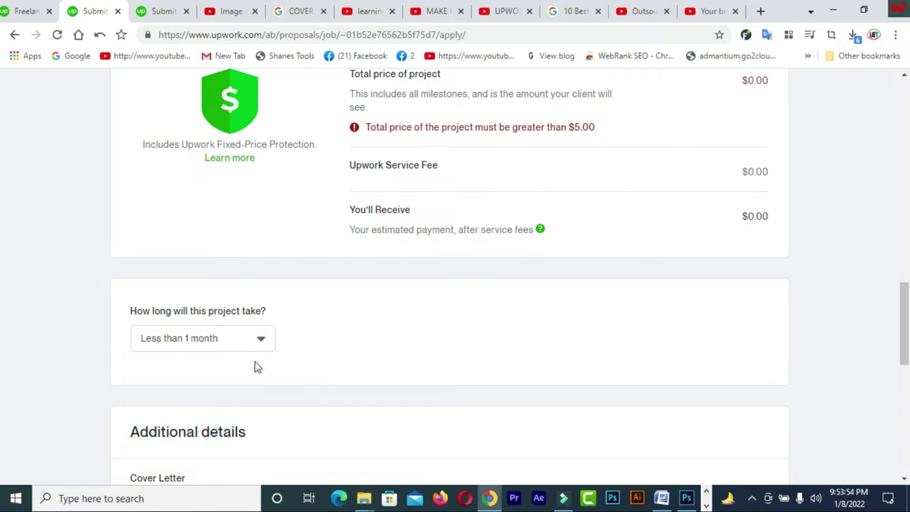
Step: Set the first milestone's due date to 2022-01-15
drag(905, 338, 906, 280)
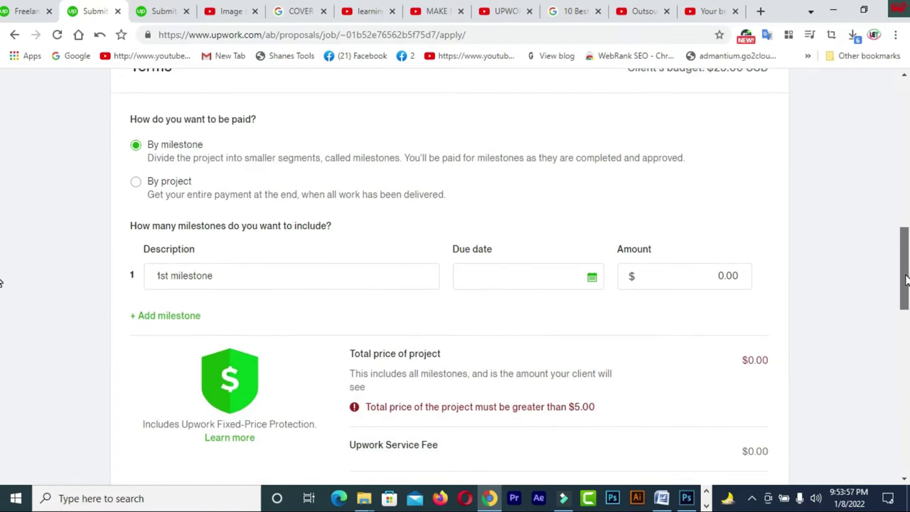
click(591, 280)
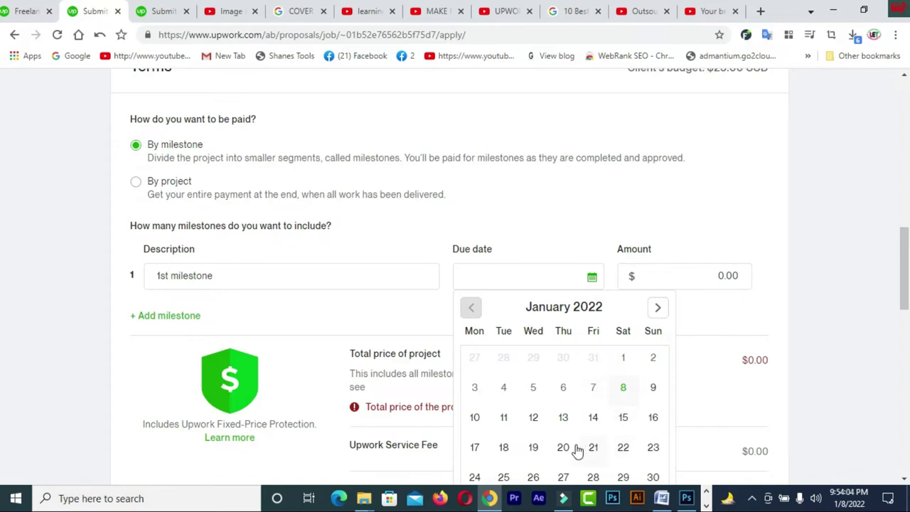
click(624, 420)
Step: Check the client's budget again and set the first milestone's amount to $15.00
click(655, 283)
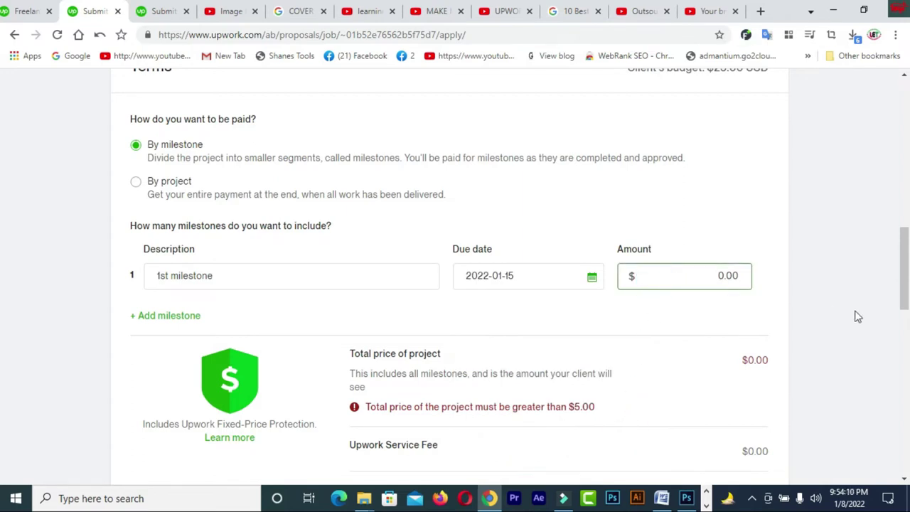
scroll(722, 170, up, 1)
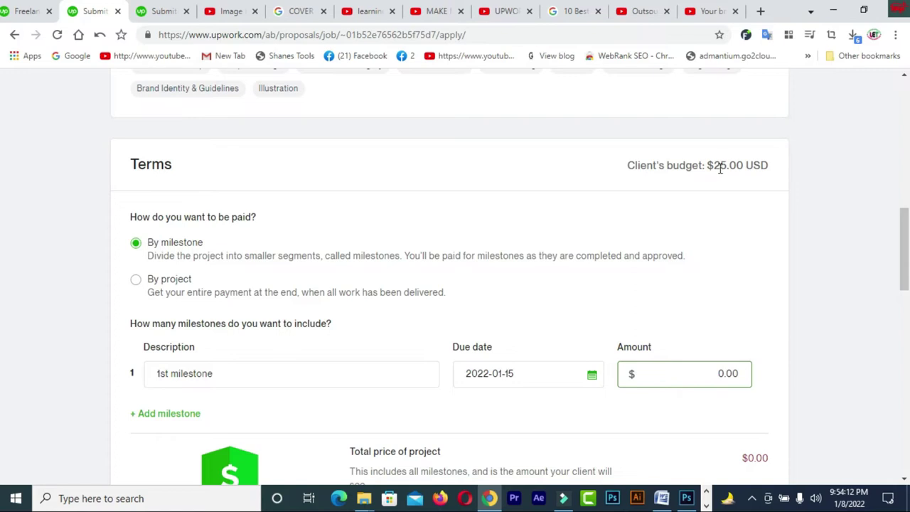
drag(714, 165, 725, 162)
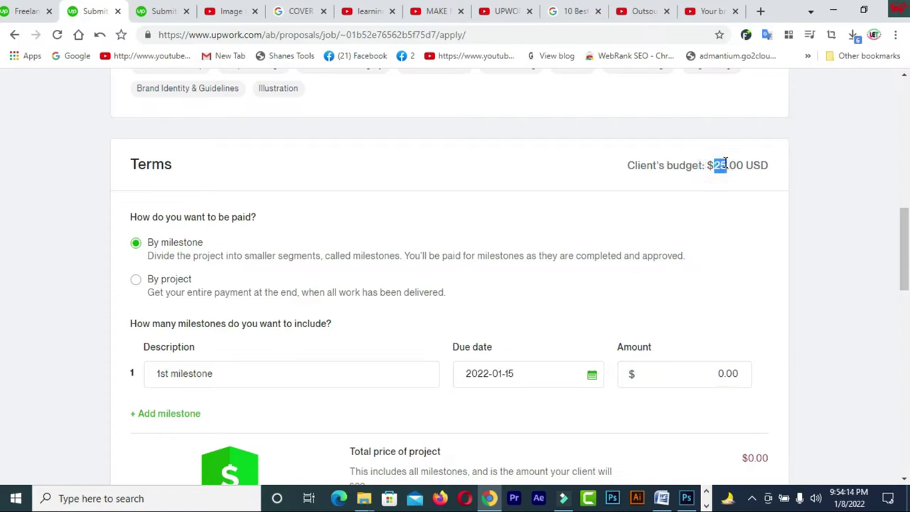
click(671, 374)
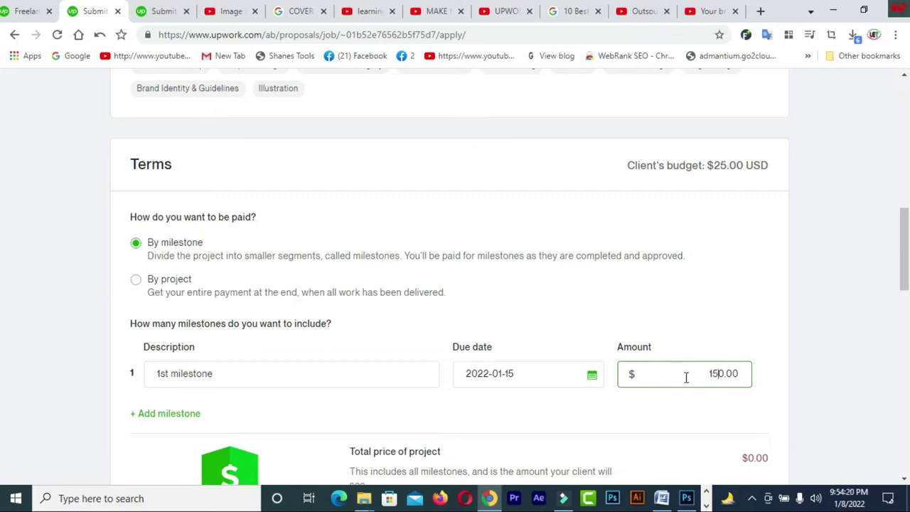
click(719, 373)
key(BackSpace)
drag(906, 283, 905, 313)
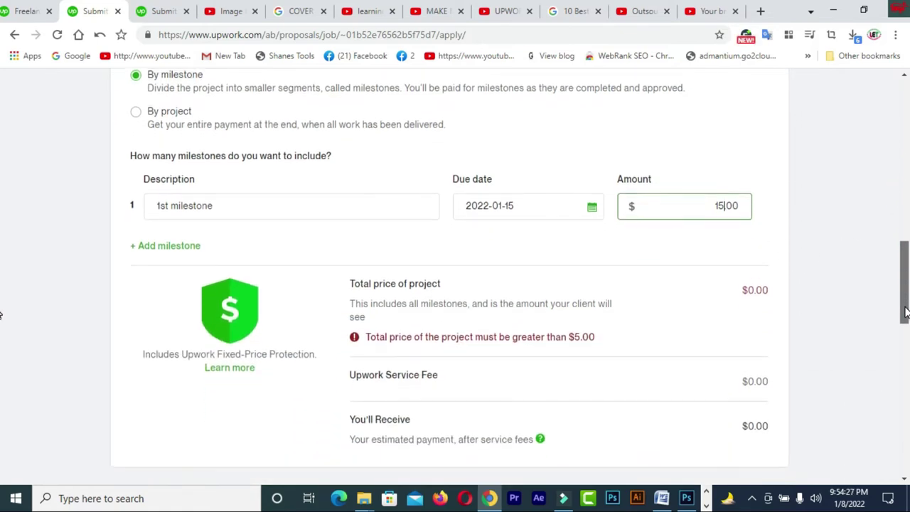
Step: Add a second payment milestone and describe it as "2nd milestone"
click(170, 252)
click(176, 206)
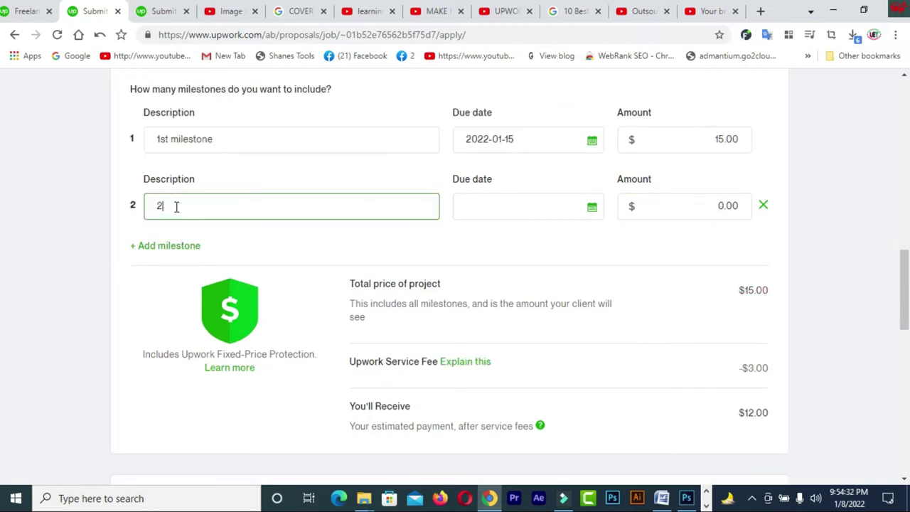
text(2nd mil)
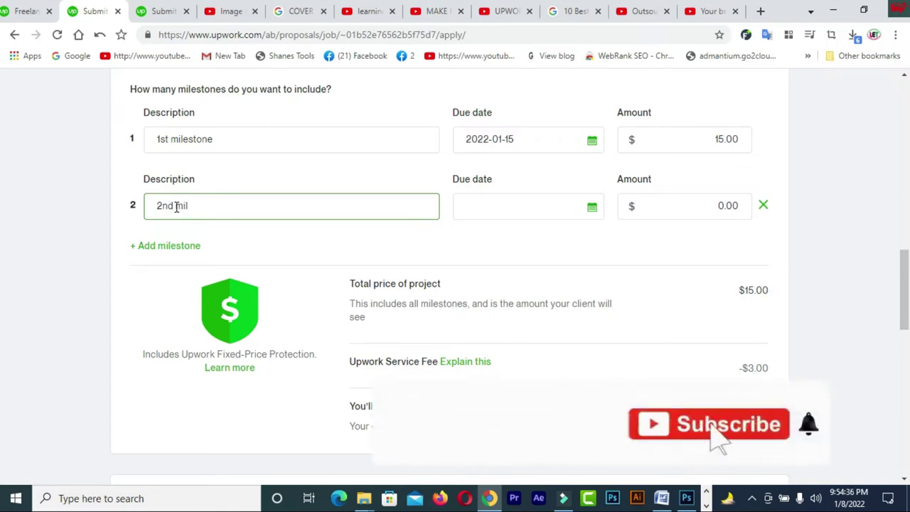
text(es)
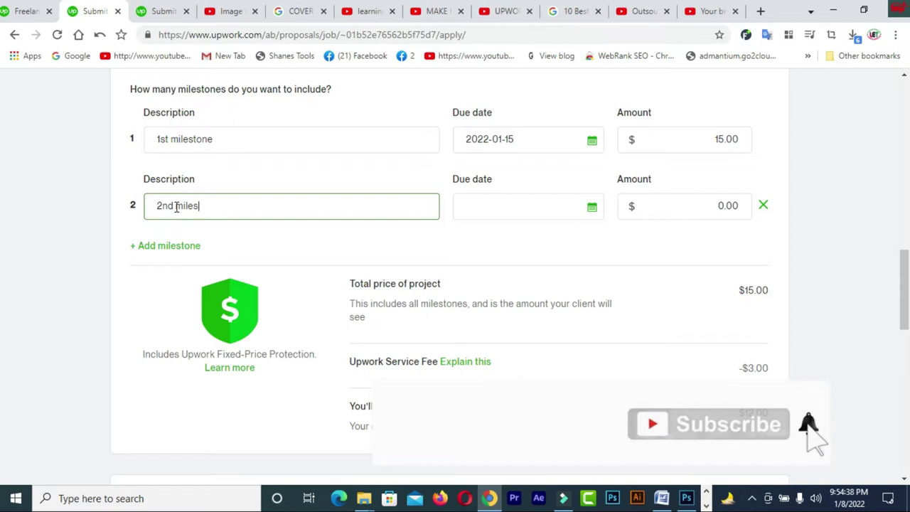
text(tone)
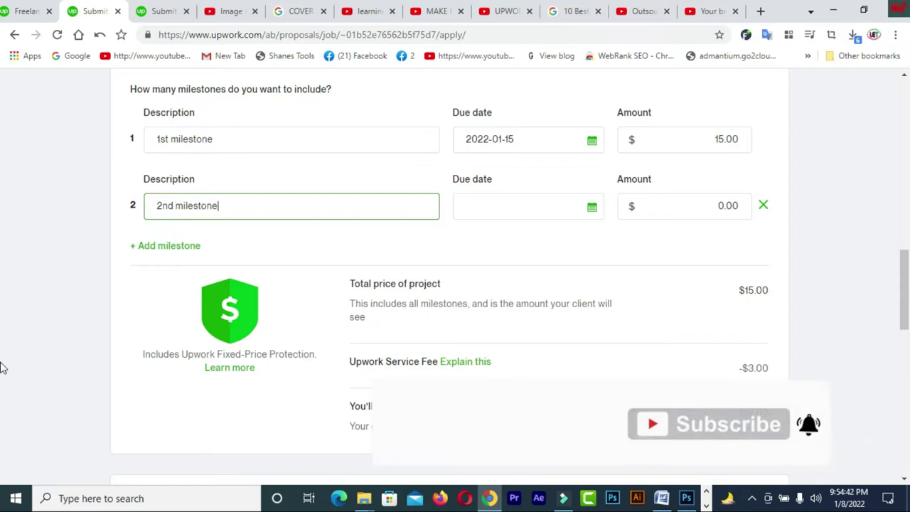
Step: Set the second milestone's due date to 2022-01-17 and open its amount for editing
click(545, 207)
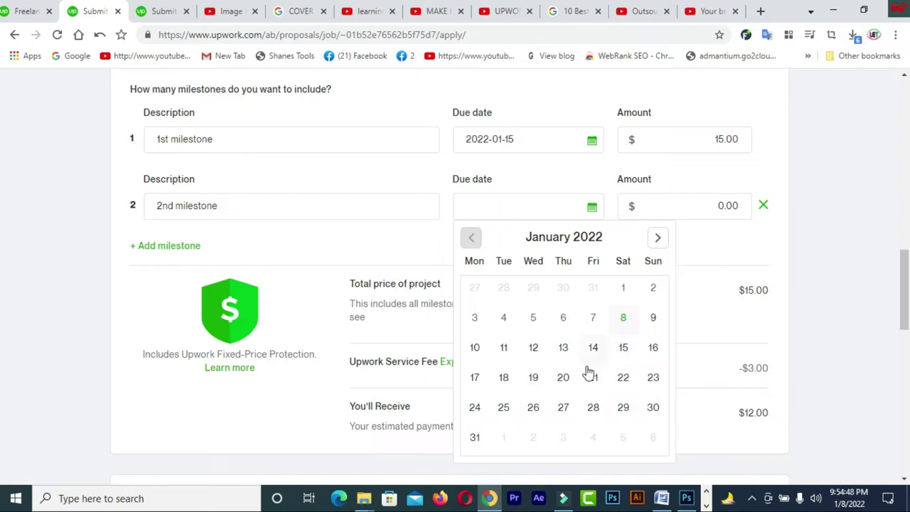
click(477, 382)
click(678, 204)
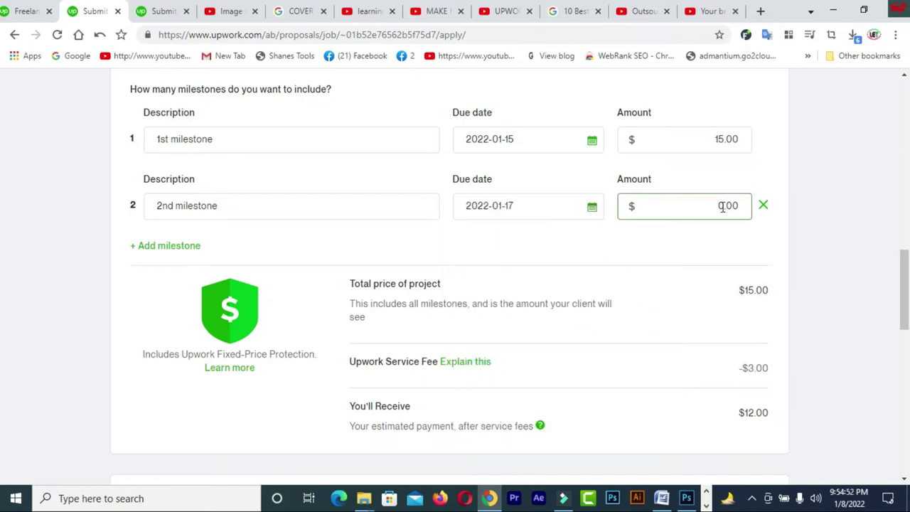
drag(725, 206, 719, 206)
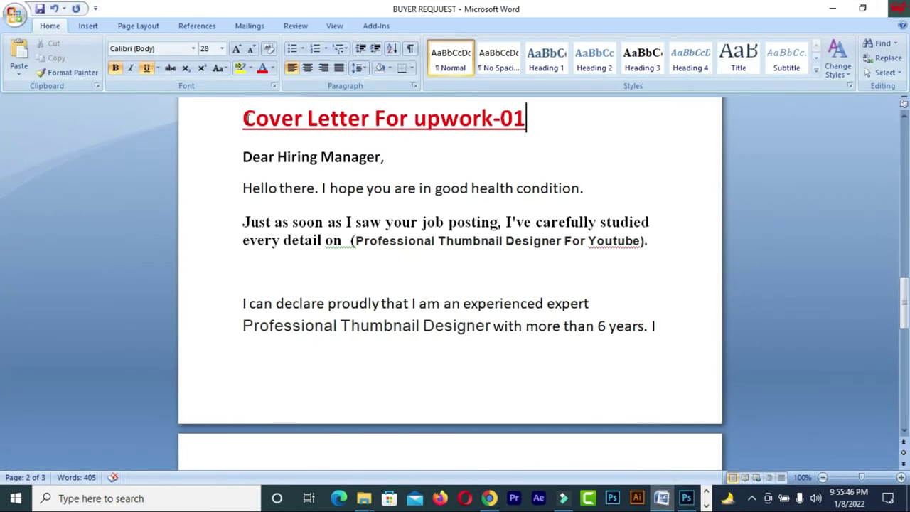
drag(243, 118, 360, 132)
drag(480, 133, 536, 132)
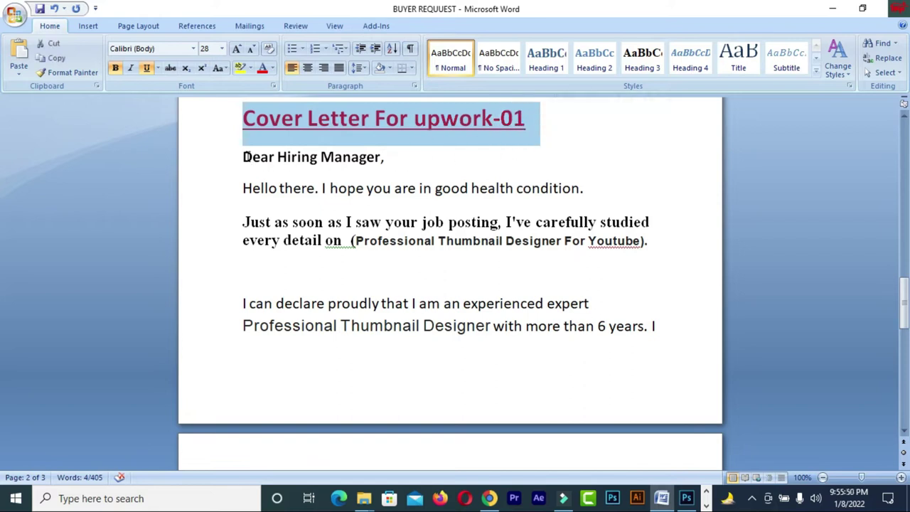
drag(244, 156, 534, 178)
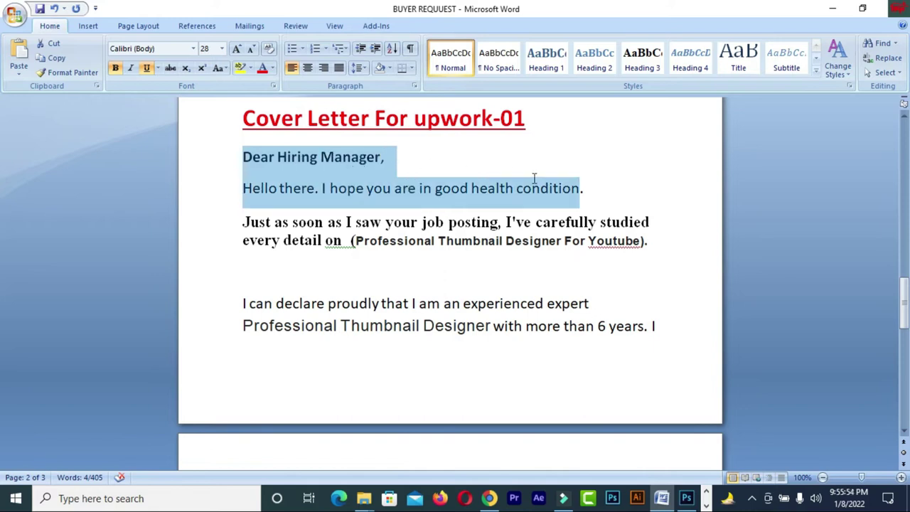
click(251, 158)
Step: Copy the cover letter text in the Word document from "Dear Hiring Manager" through the closing signature
drag(242, 158, 697, 343)
drag(710, 433, 699, 456)
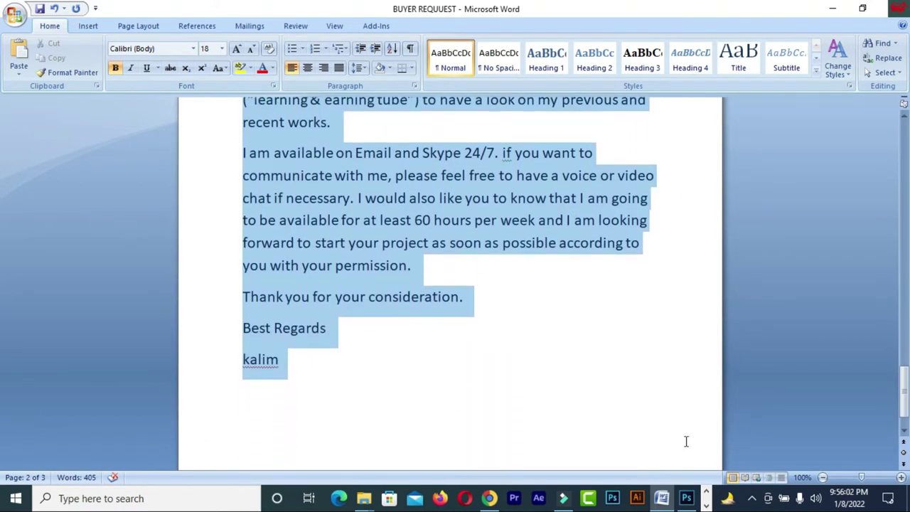
drag(590, 380, 475, 364)
right_click(496, 217)
click(528, 240)
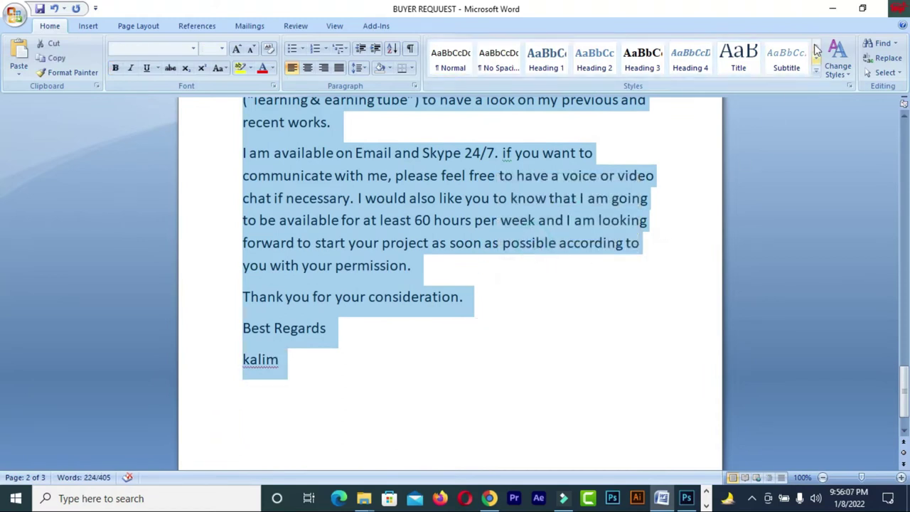
Step: Return to the Upwork proposal in Chrome and paste the copied letter into the Cover Letter field
click(832, 9)
right_click(367, 257)
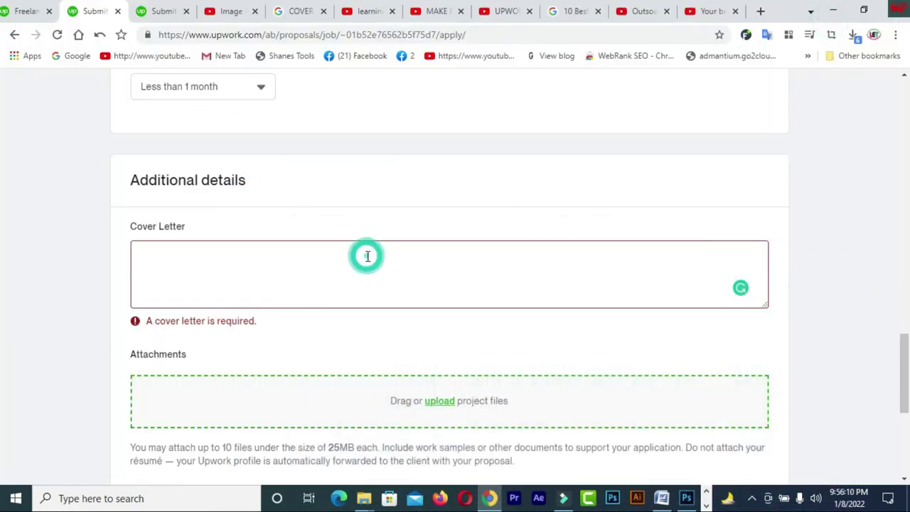
click(406, 338)
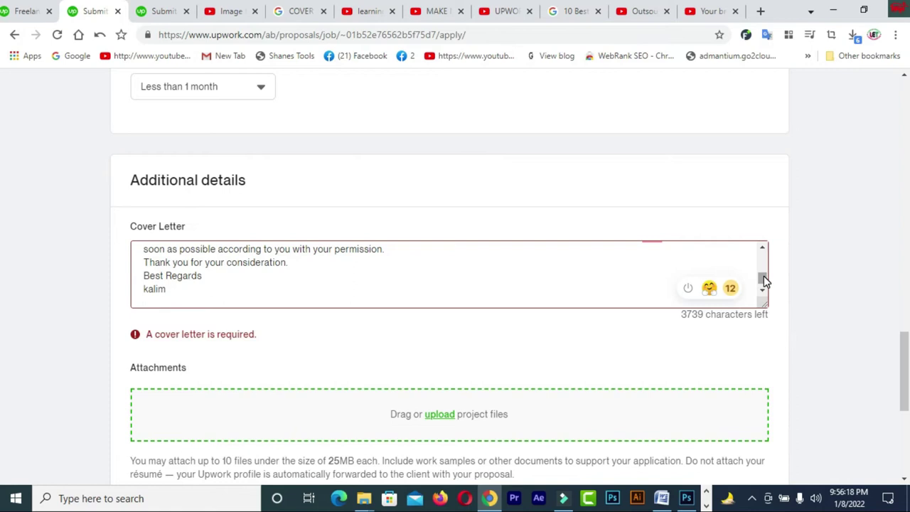
drag(763, 276, 768, 253)
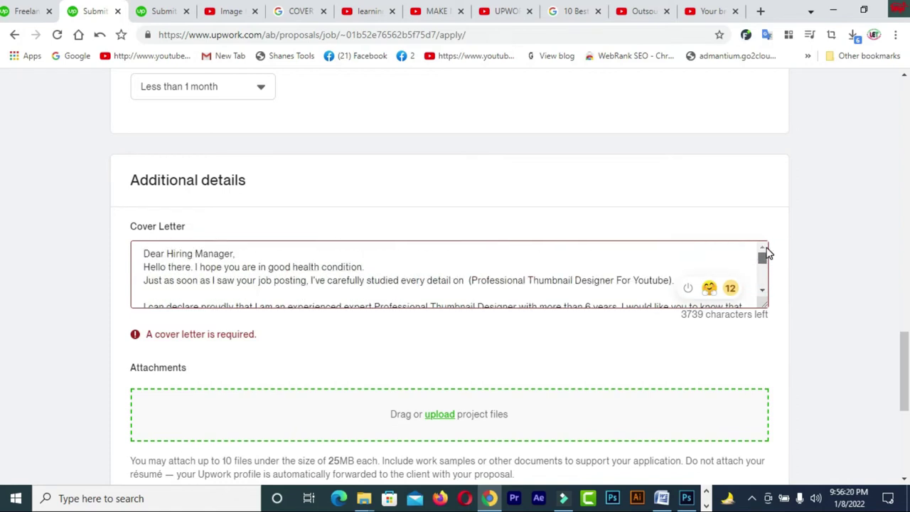
click(753, 499)
right_click(795, 445)
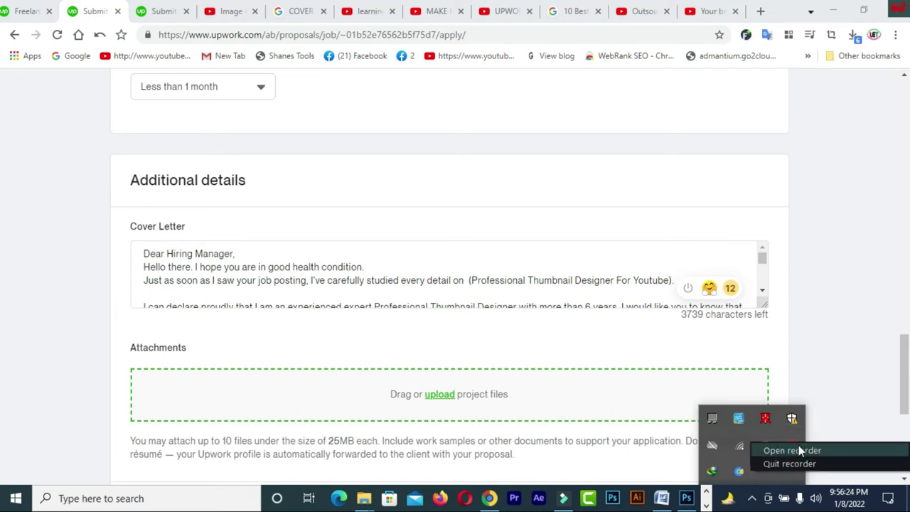
click(790, 450)
click(737, 481)
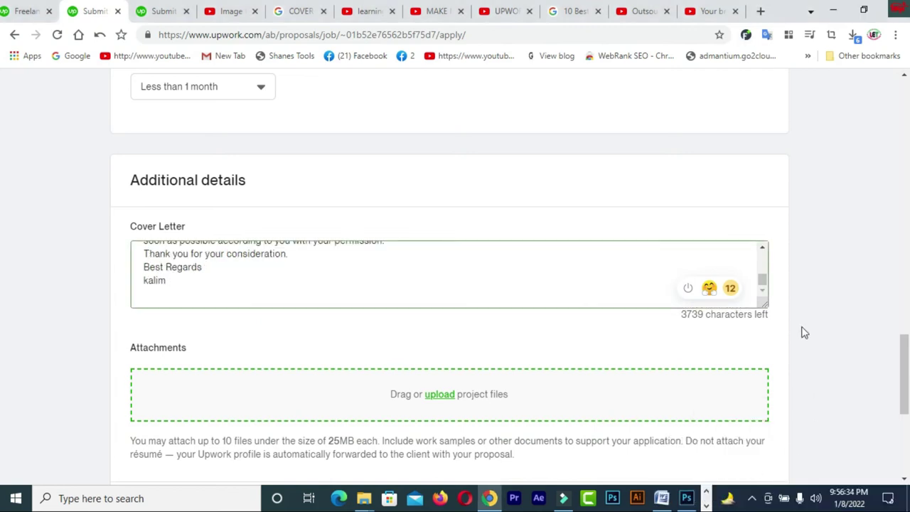
Step: Accept the grammar suggestion that changes "start" to "starting" before "your project" in the cover letter
click(768, 249)
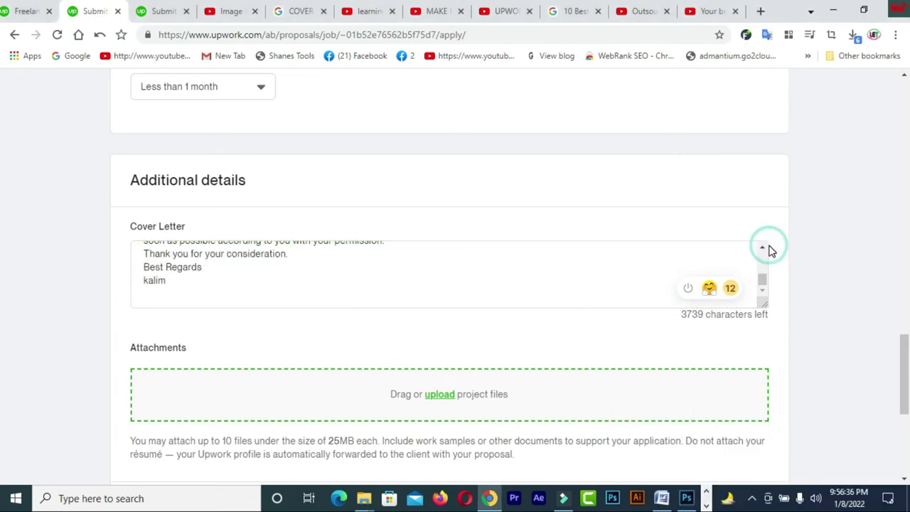
click(763, 248)
click(763, 249)
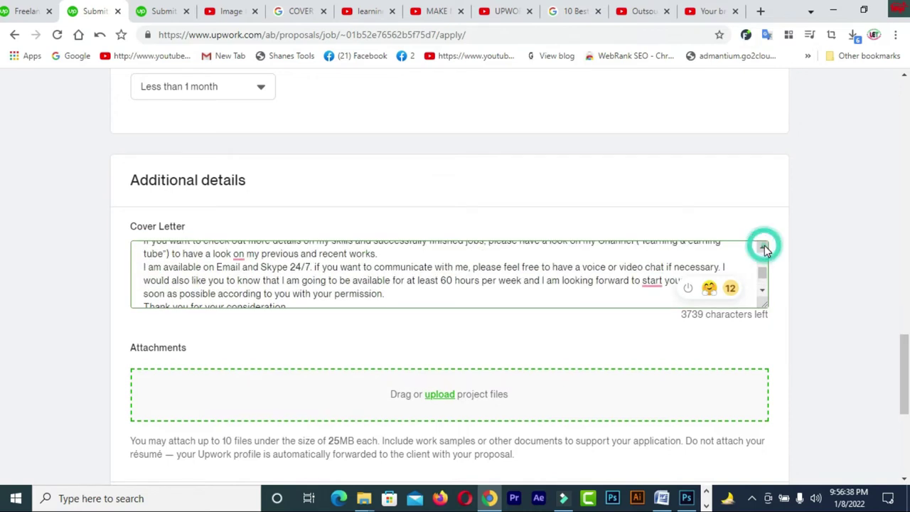
mouse_move(652, 282)
click(662, 316)
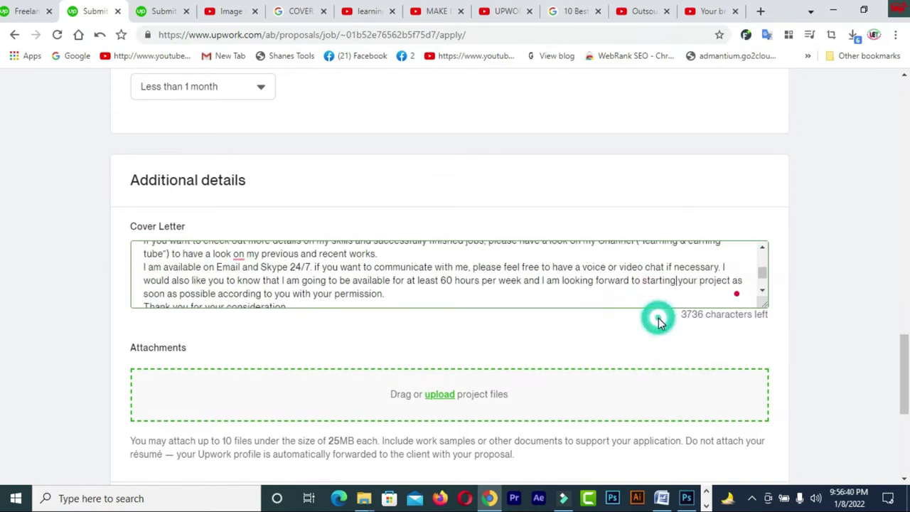
Step: Accept the suggestion that hyphenates "Eye catchy" as "Eye-catchy" in the cover letter
click(762, 249)
click(762, 249)
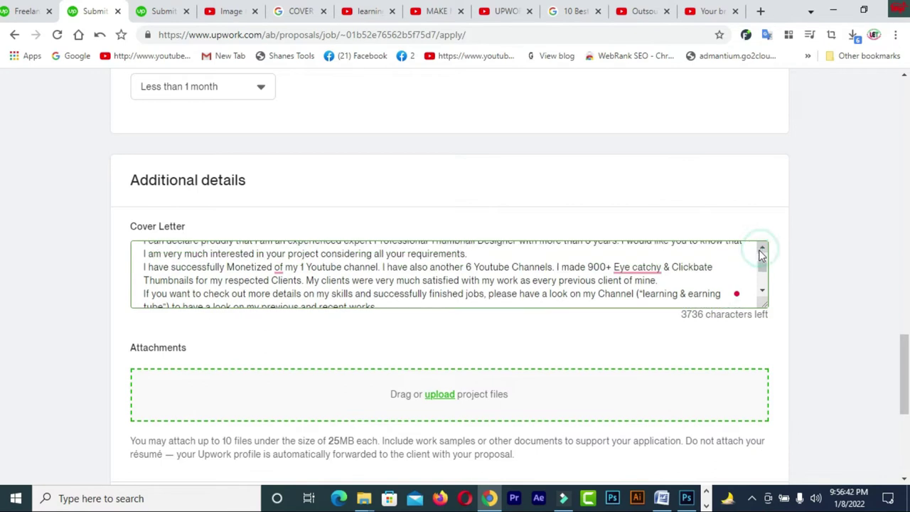
mouse_move(649, 273)
click(644, 303)
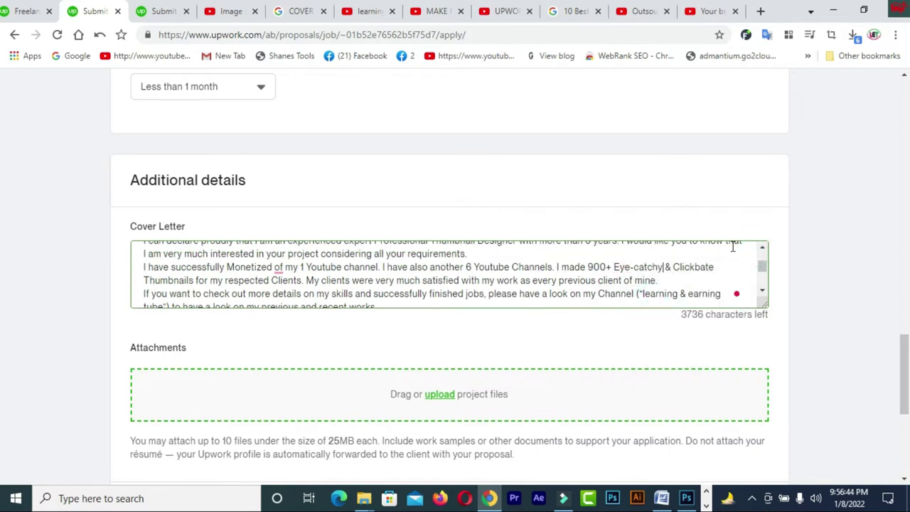
Step: Look through the cover letter for remaining errors and correct "look on my previous" to "look at my previous"
click(763, 249)
click(762, 249)
click(762, 249)
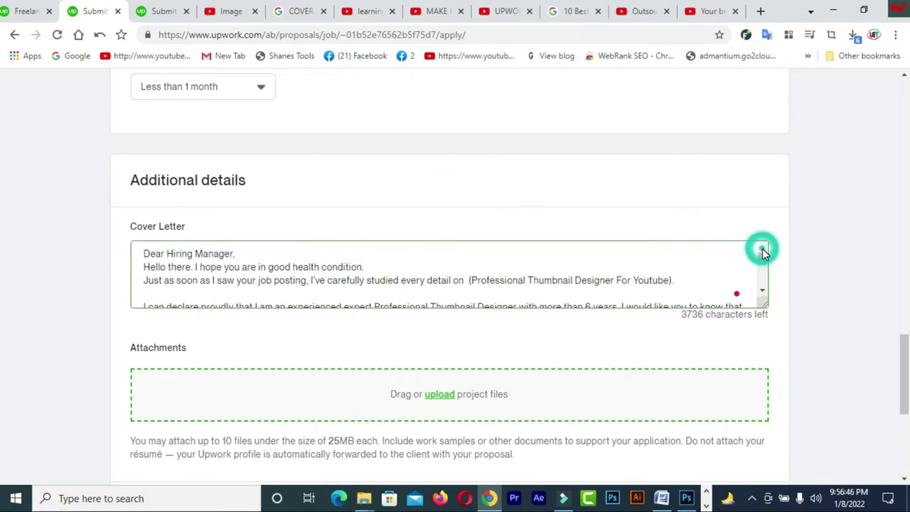
click(763, 249)
click(762, 295)
click(762, 296)
click(762, 296)
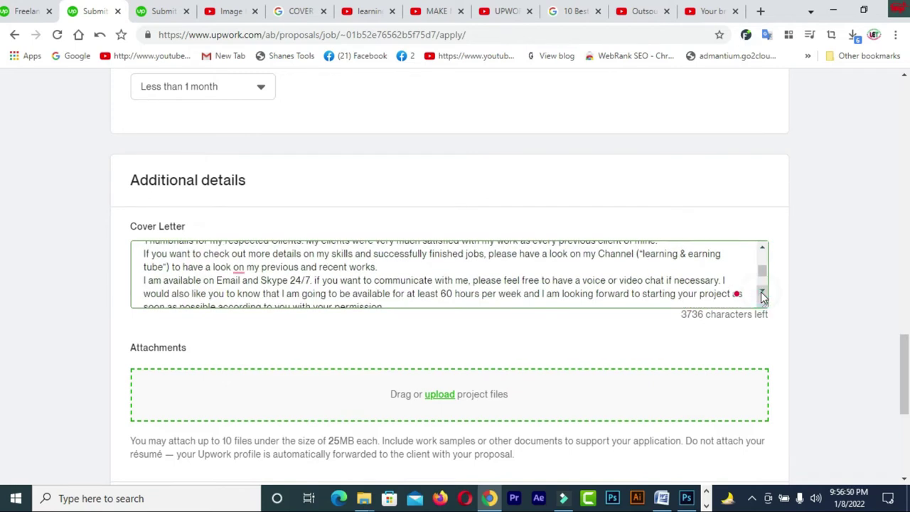
click(762, 296)
click(762, 248)
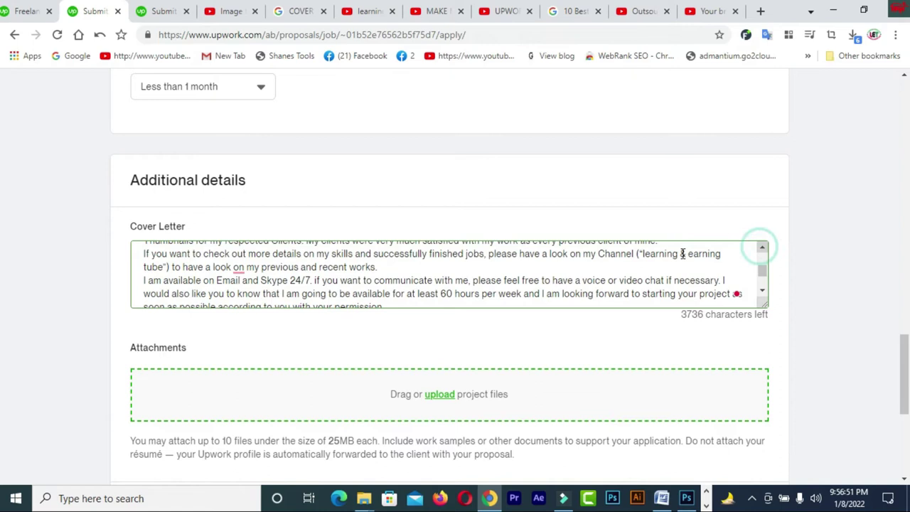
mouse_move(238, 267)
click(245, 305)
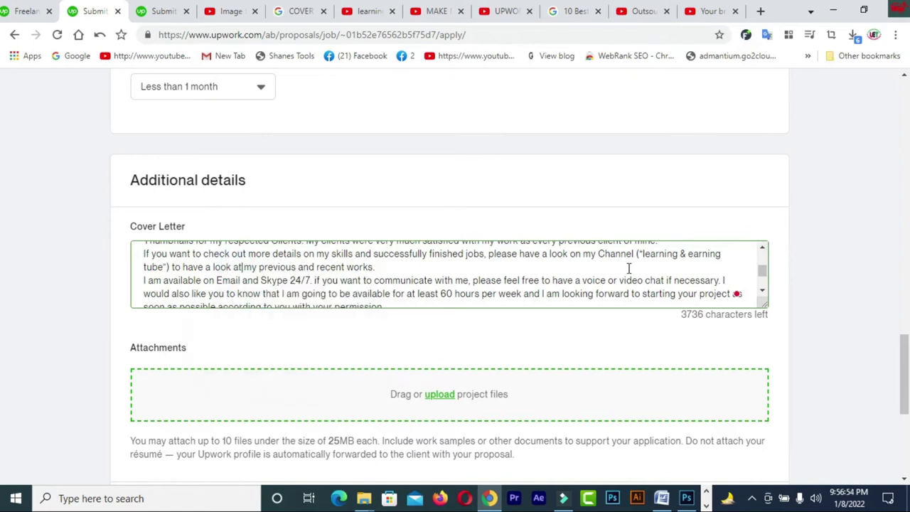
Step: Remove "of" after "Monetized" using the grammar suggestion and review the cover letter from greeting to signature
click(762, 247)
click(762, 247)
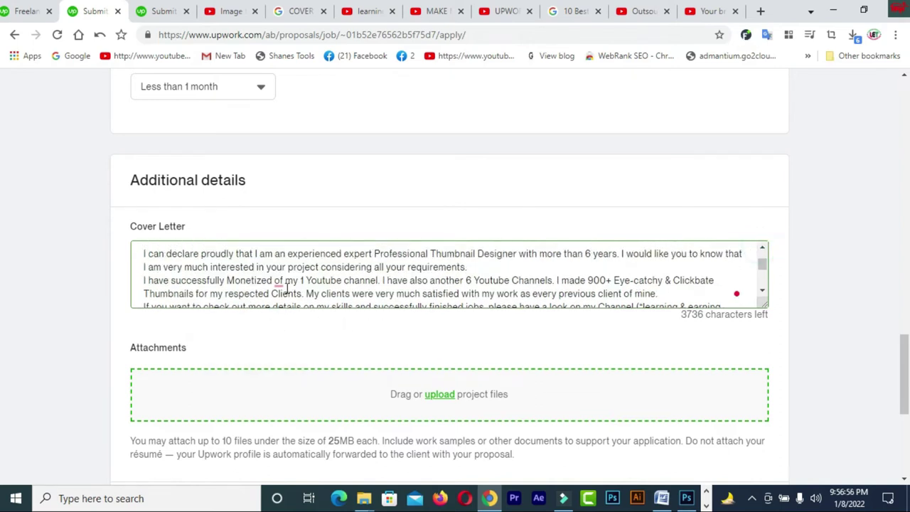
mouse_move(279, 285)
click(281, 315)
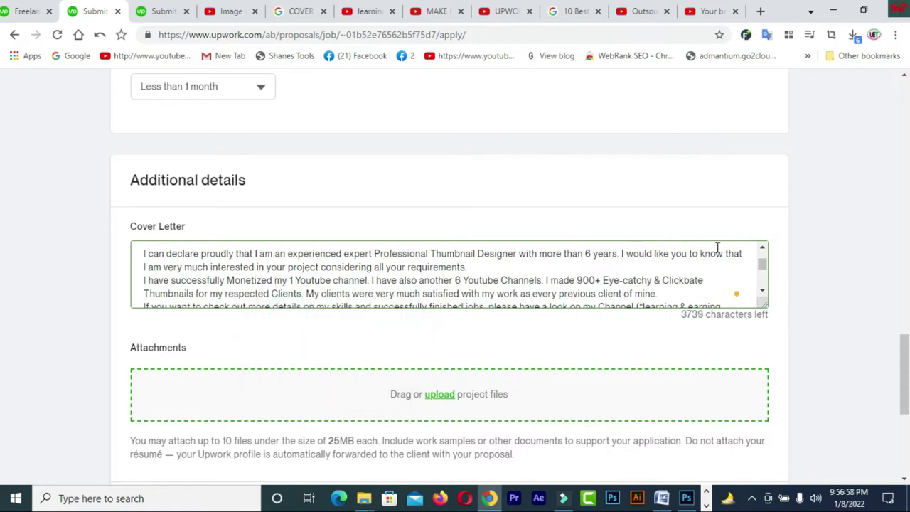
click(763, 248)
click(764, 249)
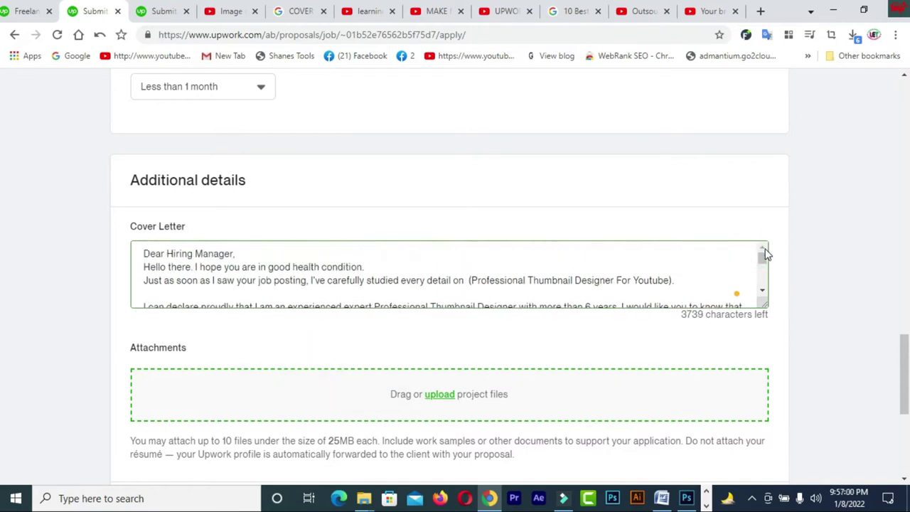
click(762, 293)
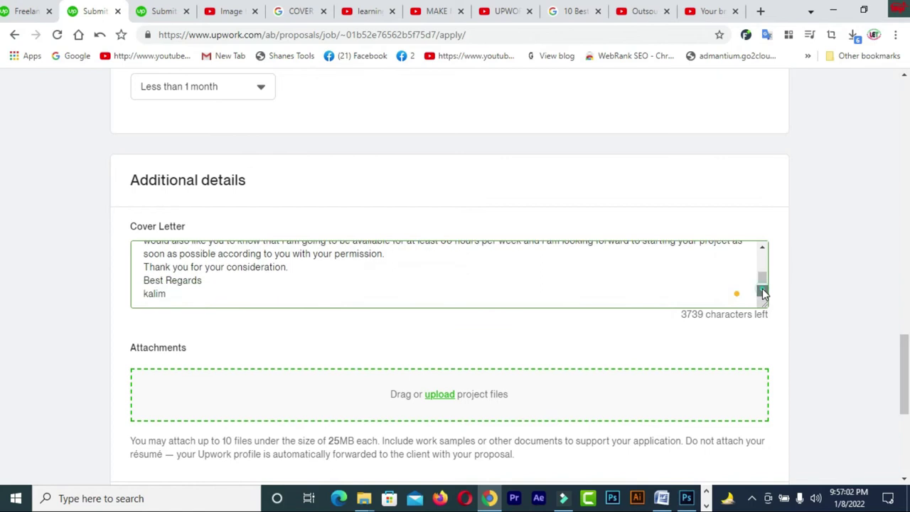